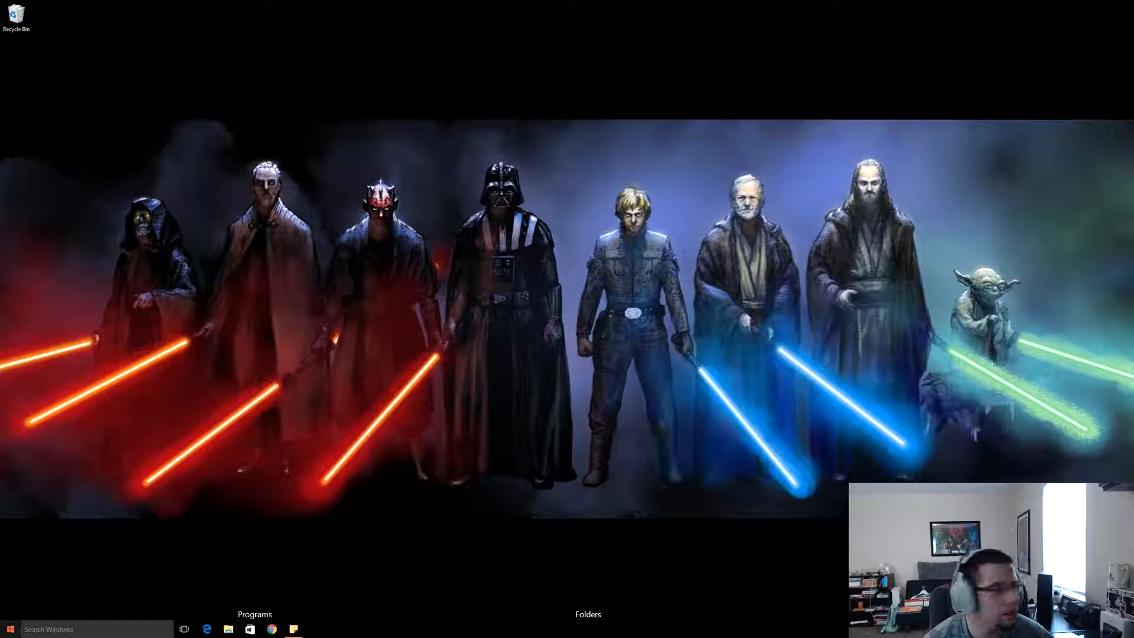
Launch Adobe Premiere Pro and open the recent project "4k video files downscaled".
click(10, 629)
click(76, 442)
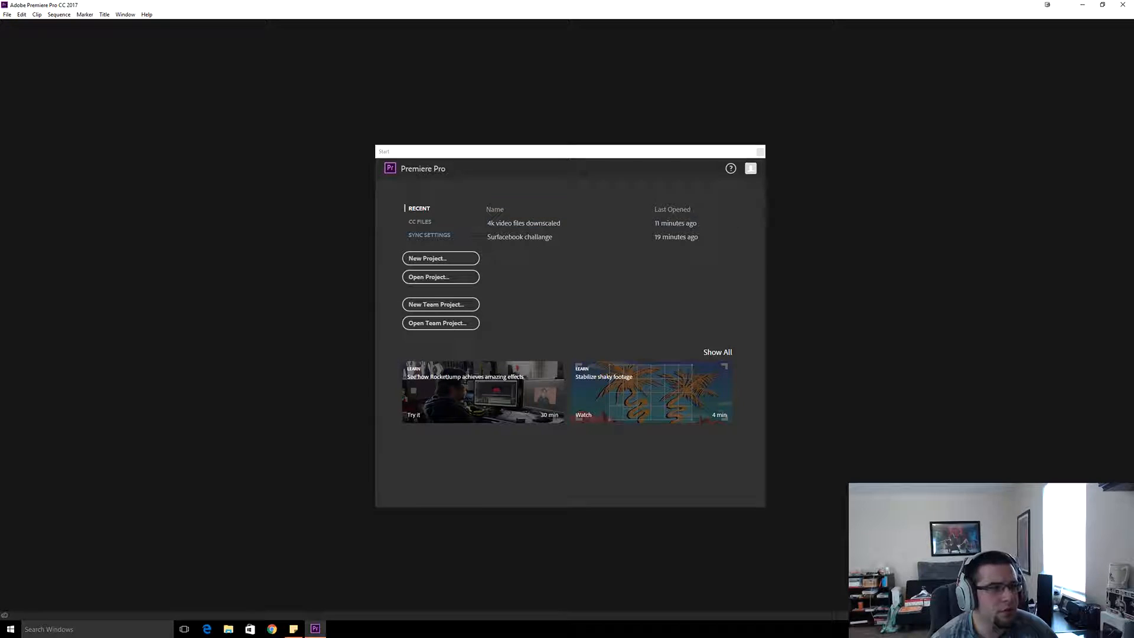
click(526, 223)
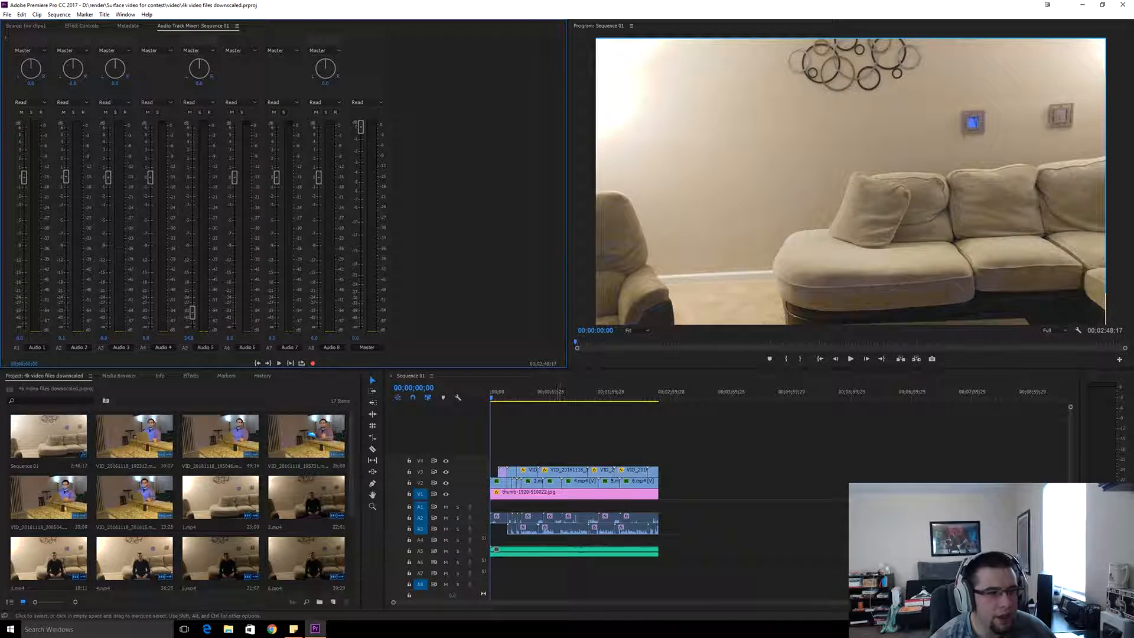
Examine the effects applied to the long VID_20161118 clip on track V3 and to the 4.mp4 clip on track V2.
click(585, 481)
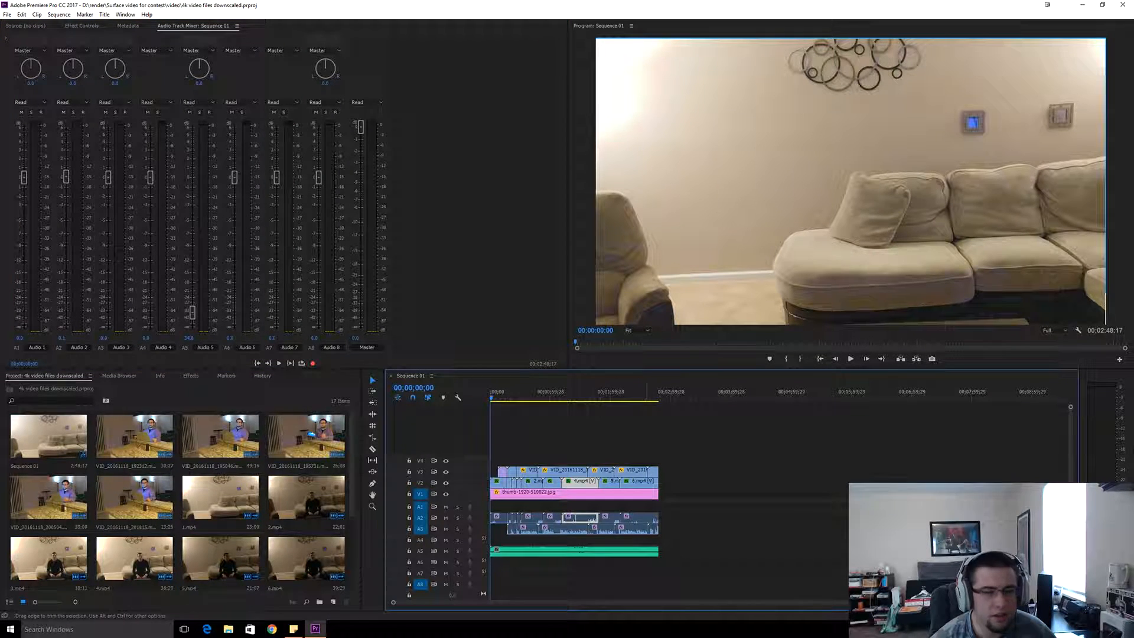
click(540, 550)
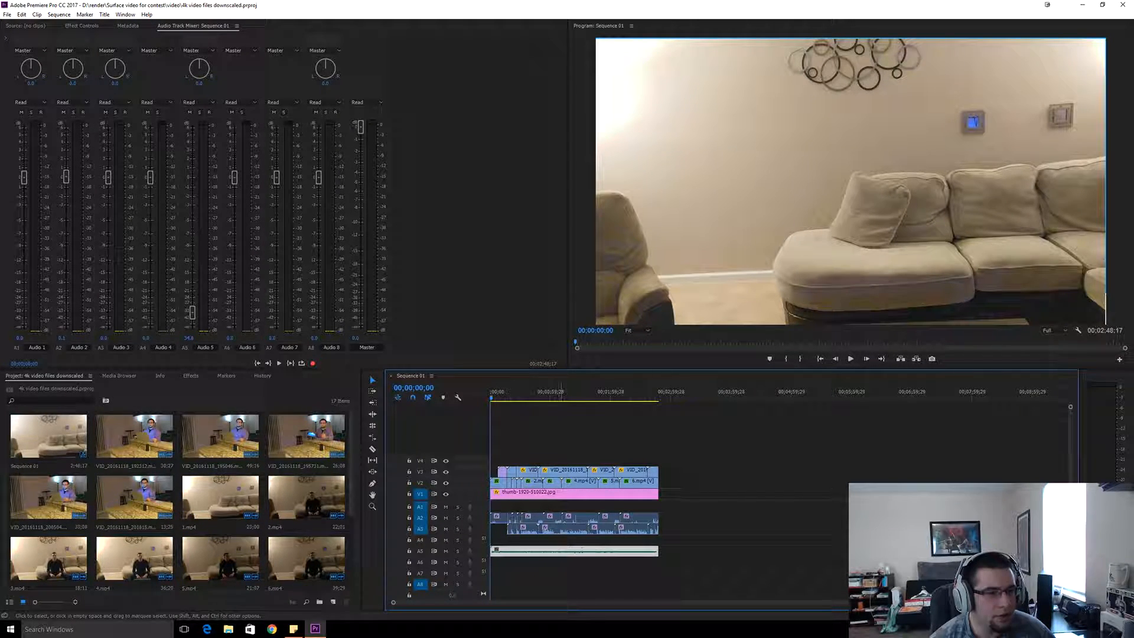
click(562, 470)
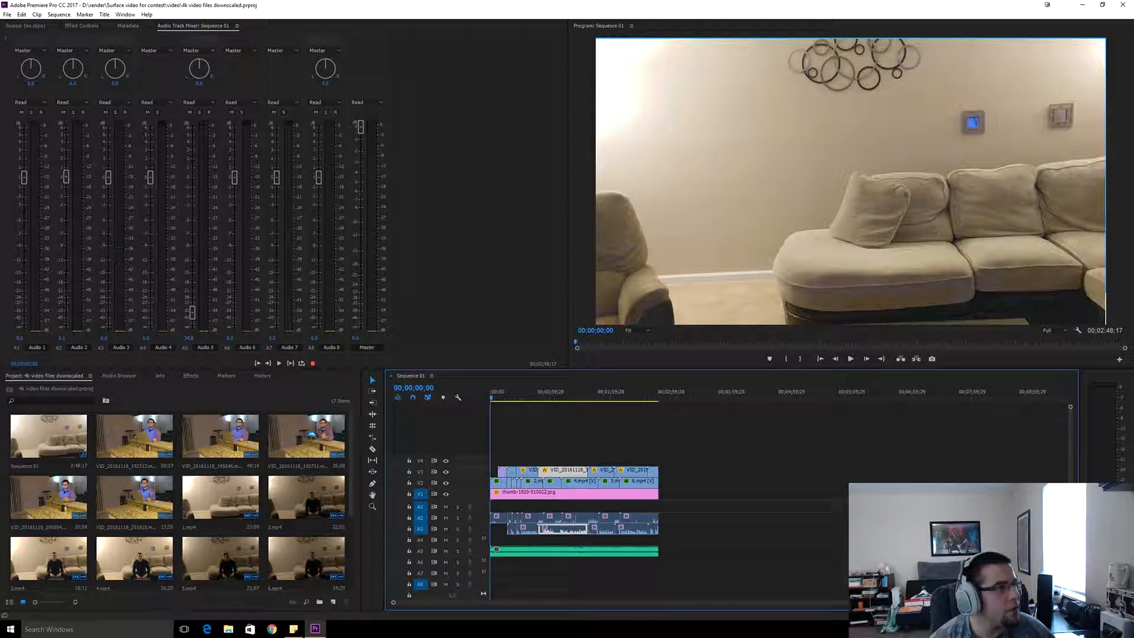
key(shift+5)
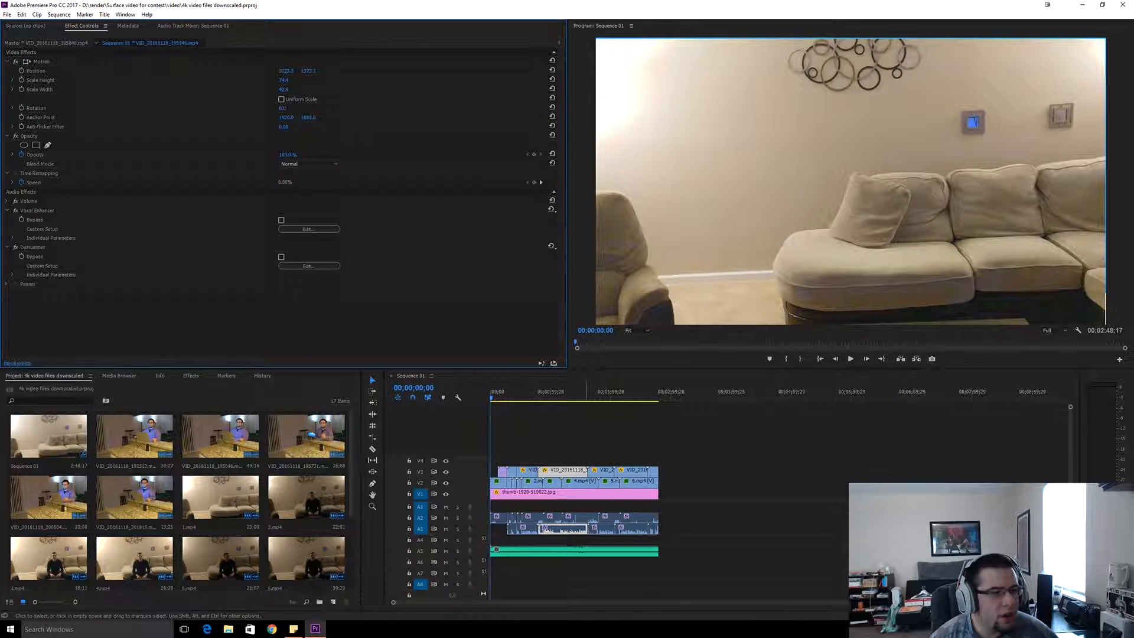
click(579, 480)
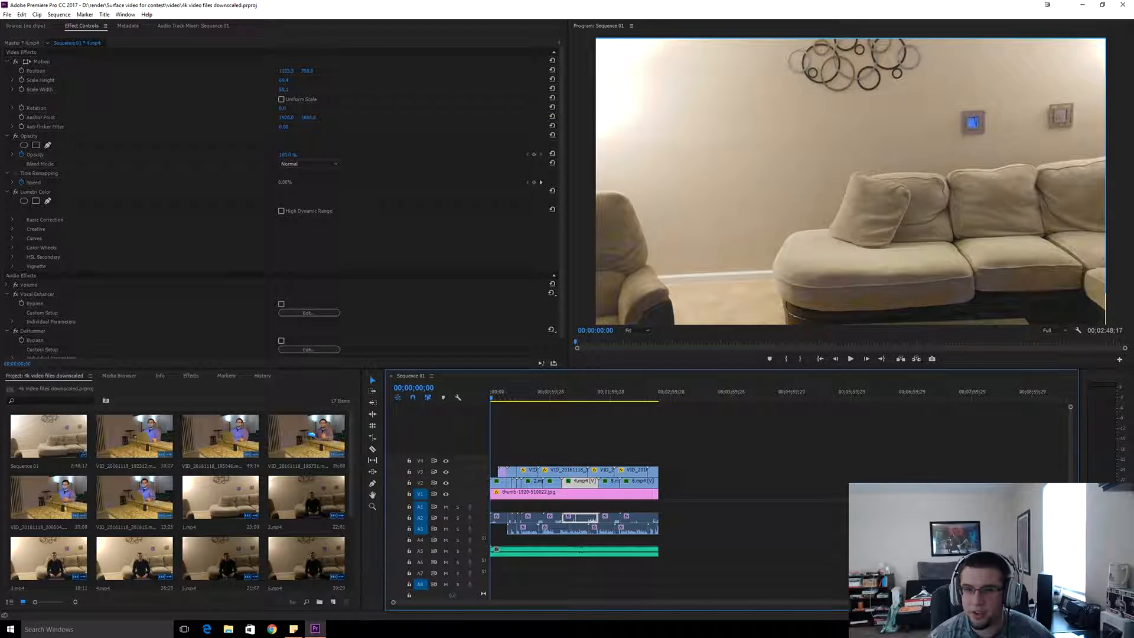
scroll(281, 203, down, 1)
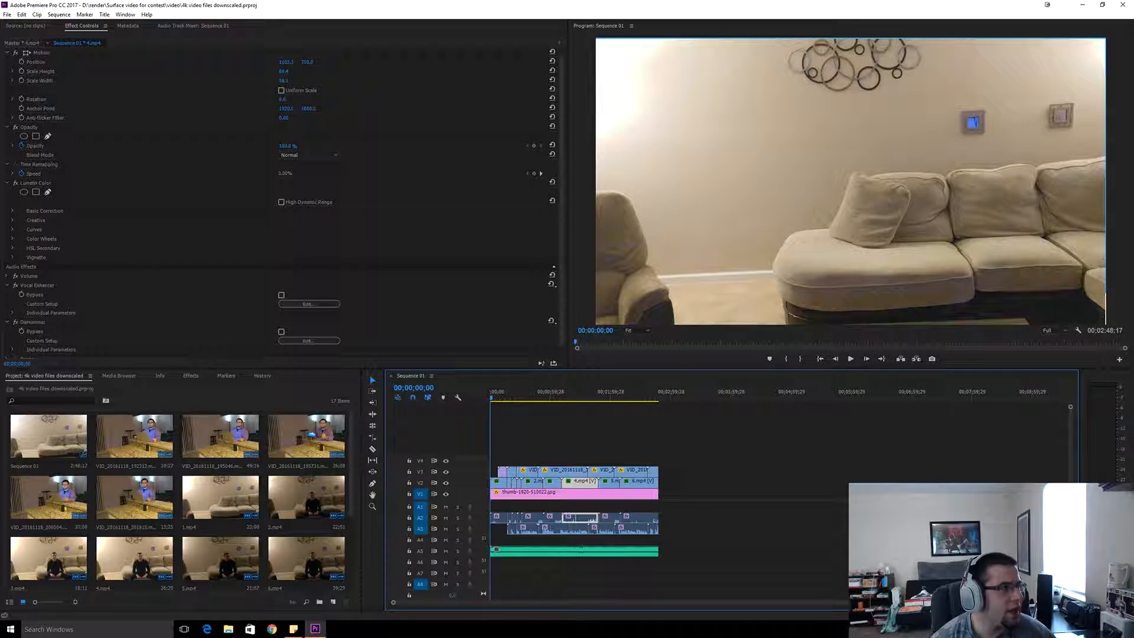
scroll(280, 204, up, 1)
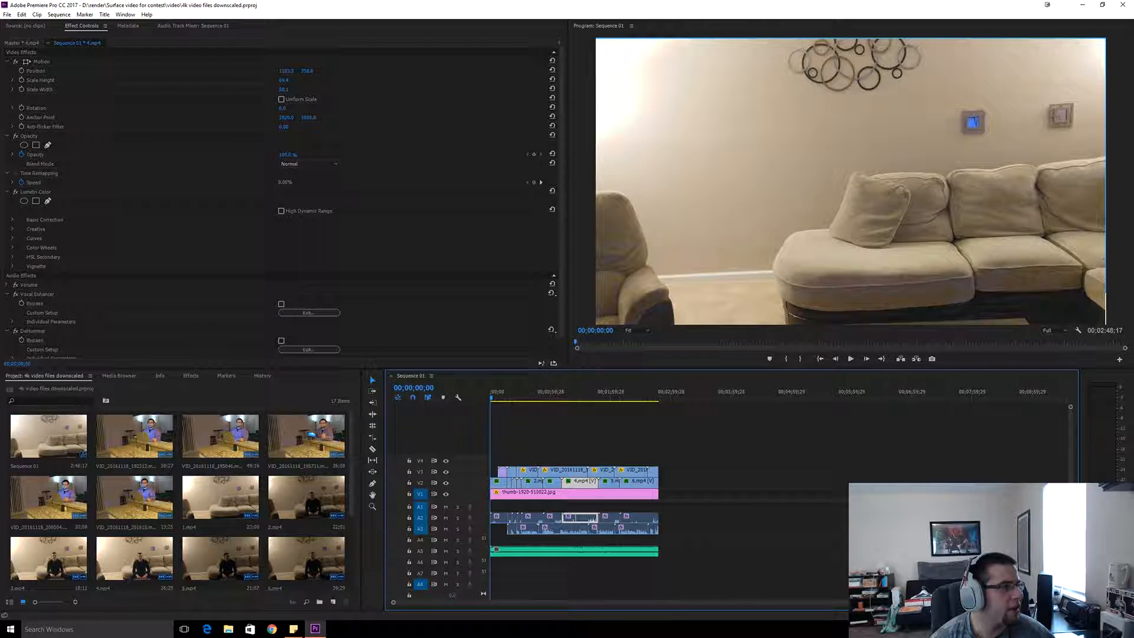
scroll(280, 204, down, 3)
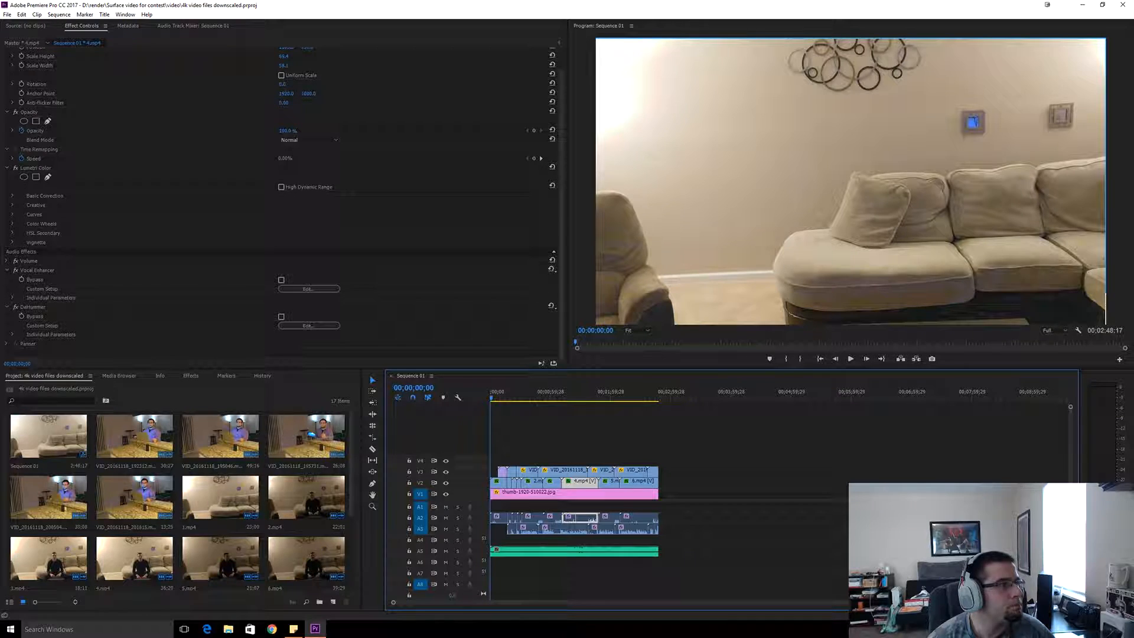
Open the media export settings for Sequence 01.
click(7, 15)
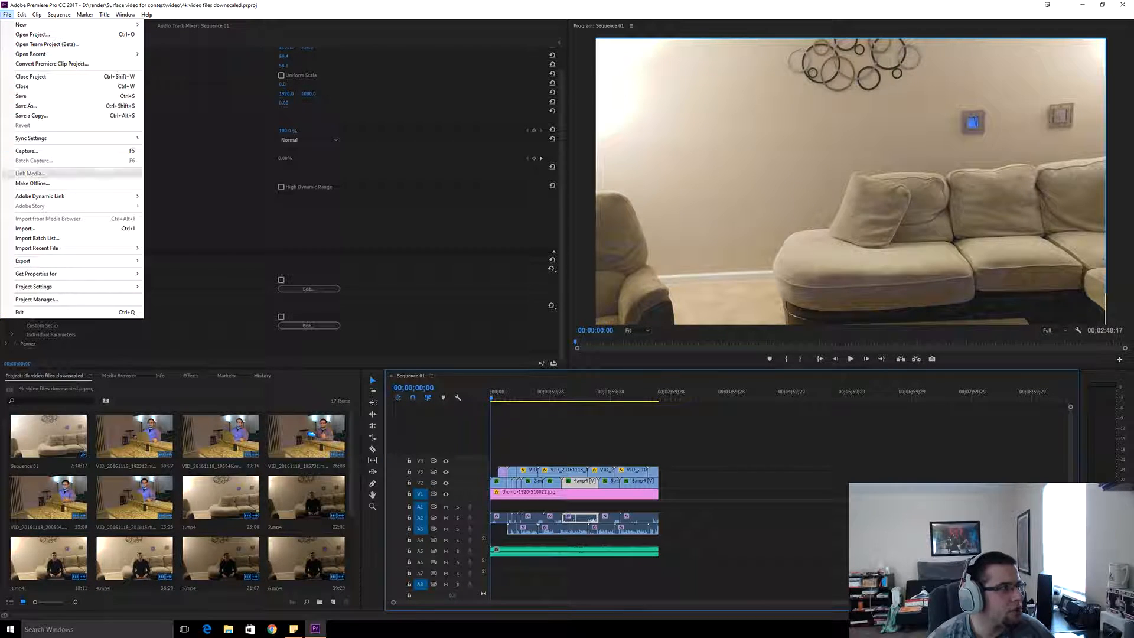
mouse_move(35, 261)
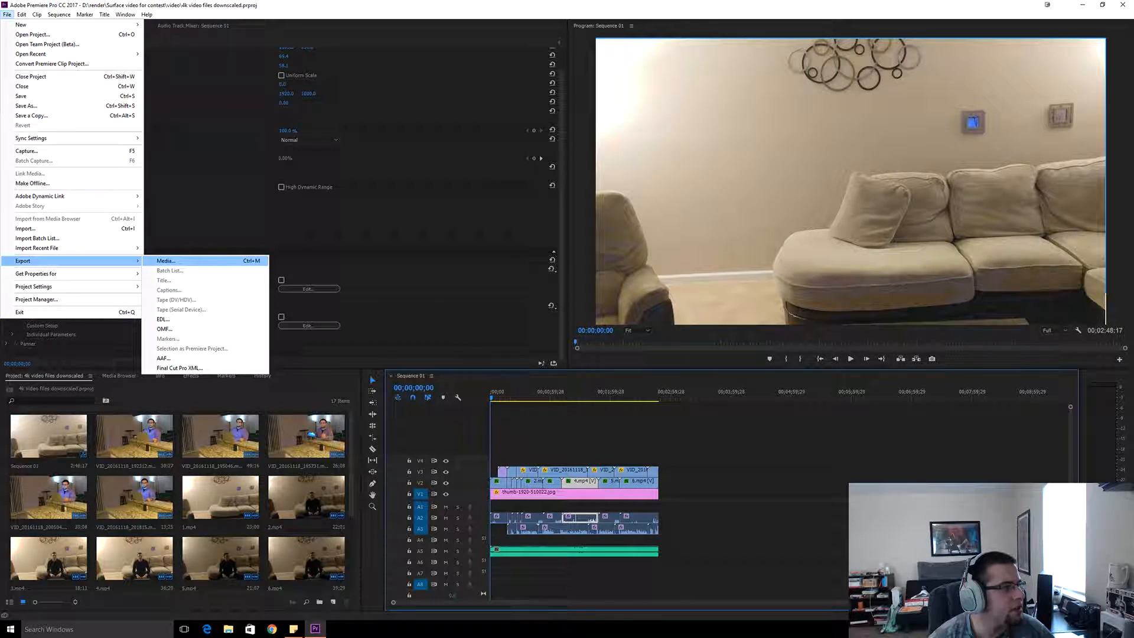
click(165, 260)
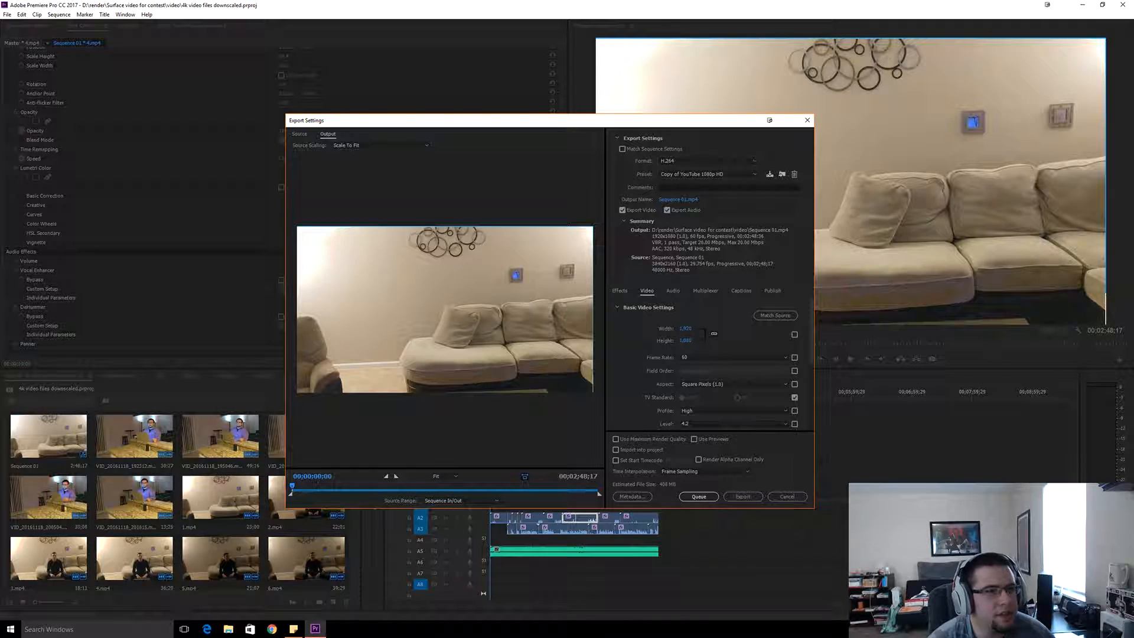
Review the available export formats and the presets offered for H.264.
click(708, 161)
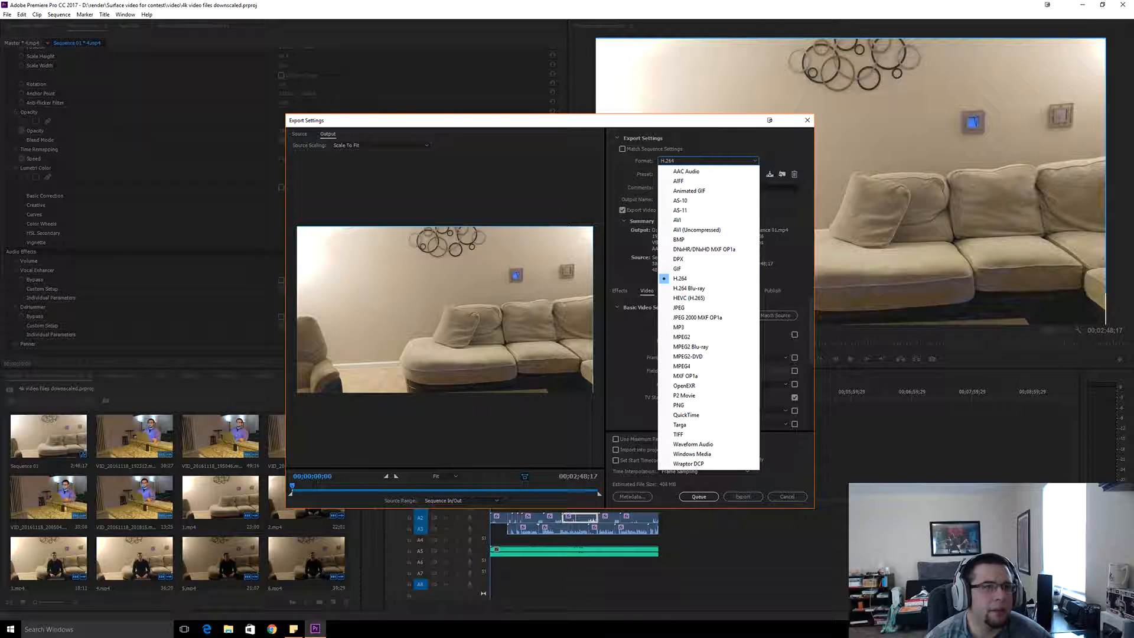
key(Escape)
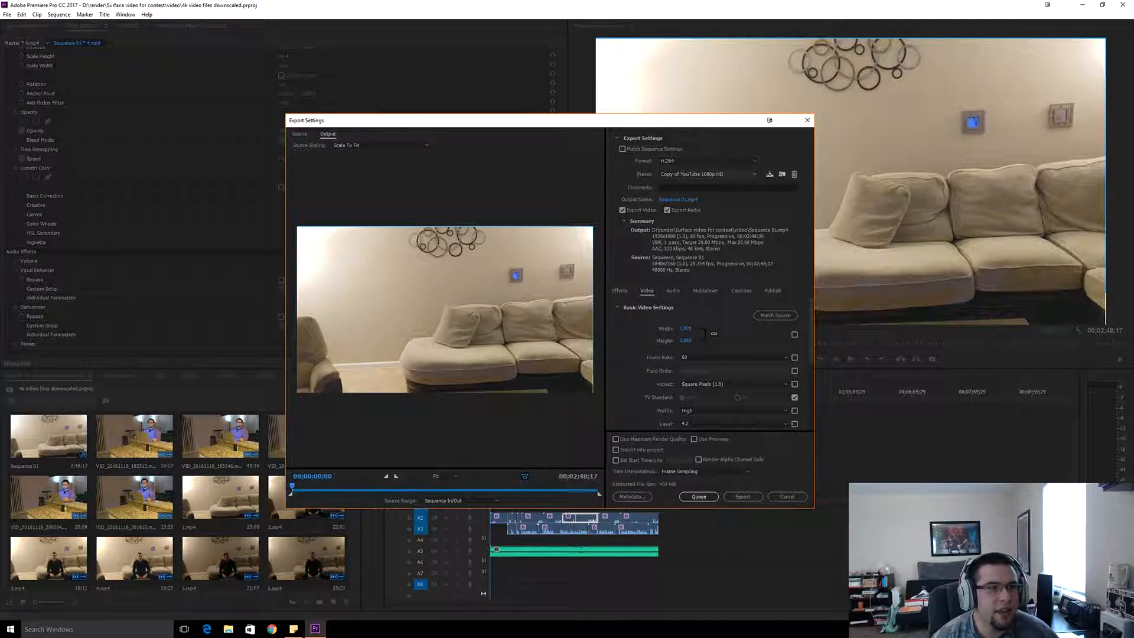
click(709, 173)
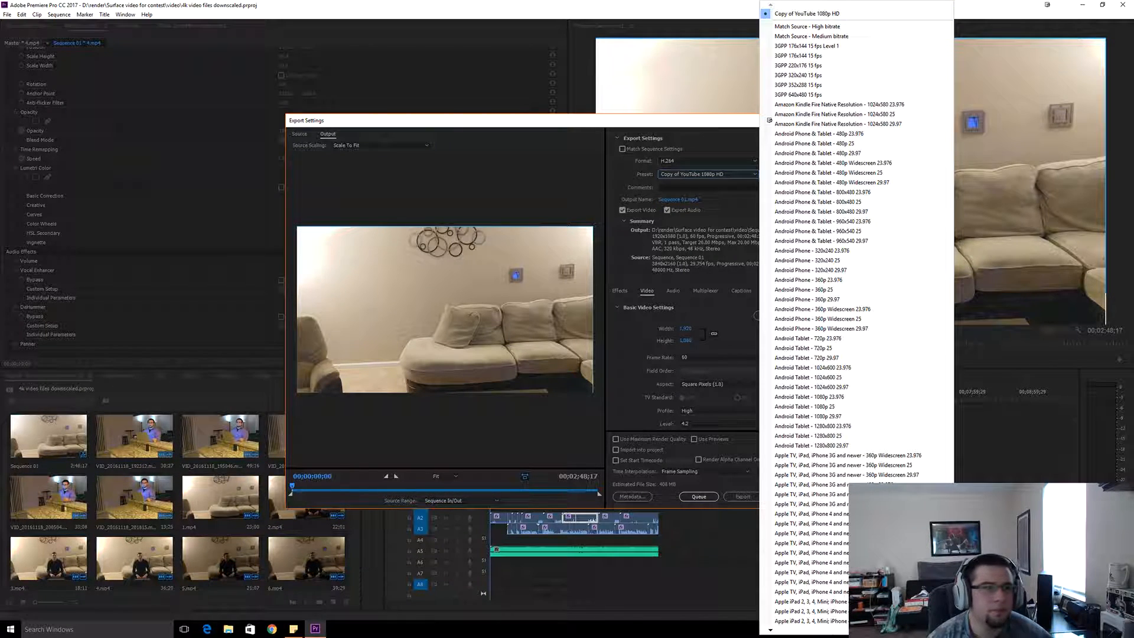
key(Escape)
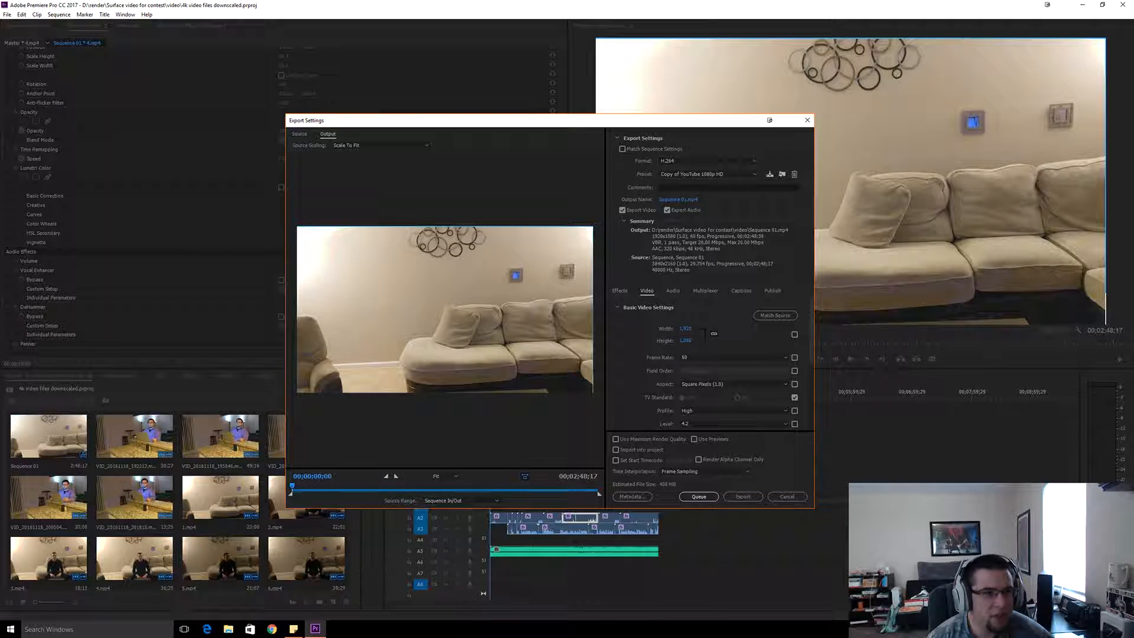
Look through the audio, multiplexer, captions, publish and effects export options, and examine the basic video and bitrate settings.
click(672, 289)
click(705, 290)
click(741, 290)
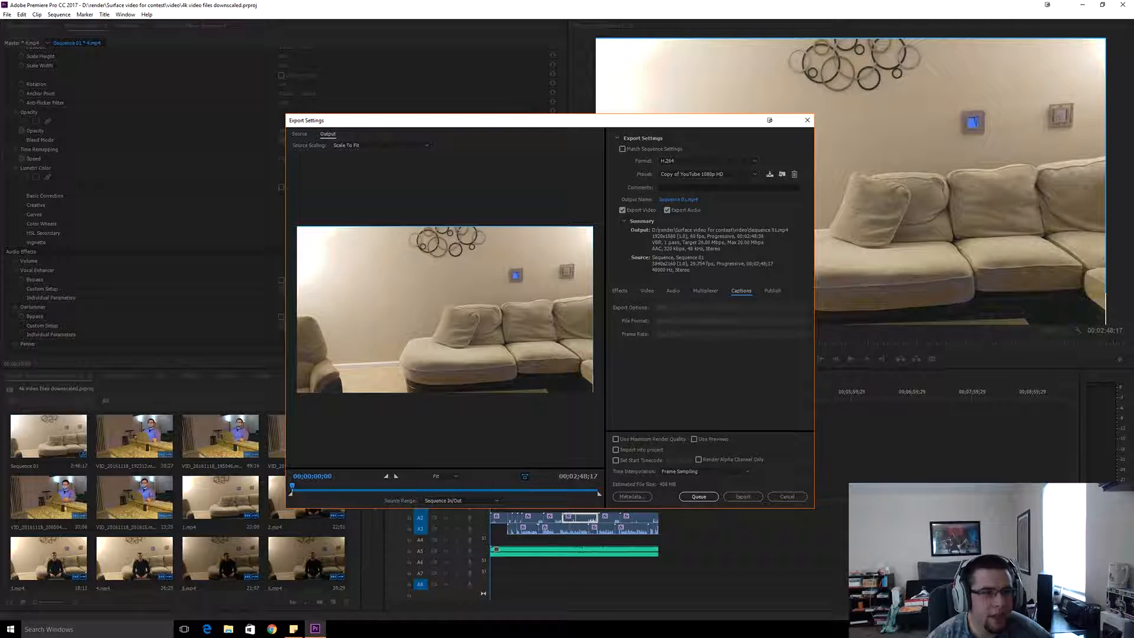
click(771, 289)
click(646, 290)
click(619, 290)
click(646, 290)
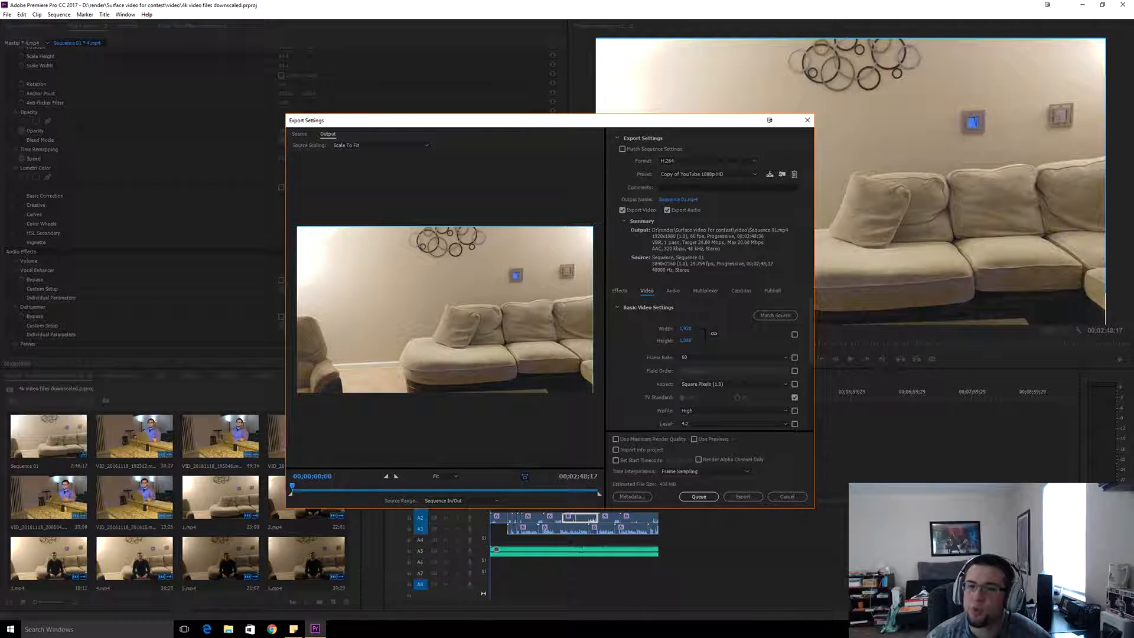
scroll(709, 366, down, 1)
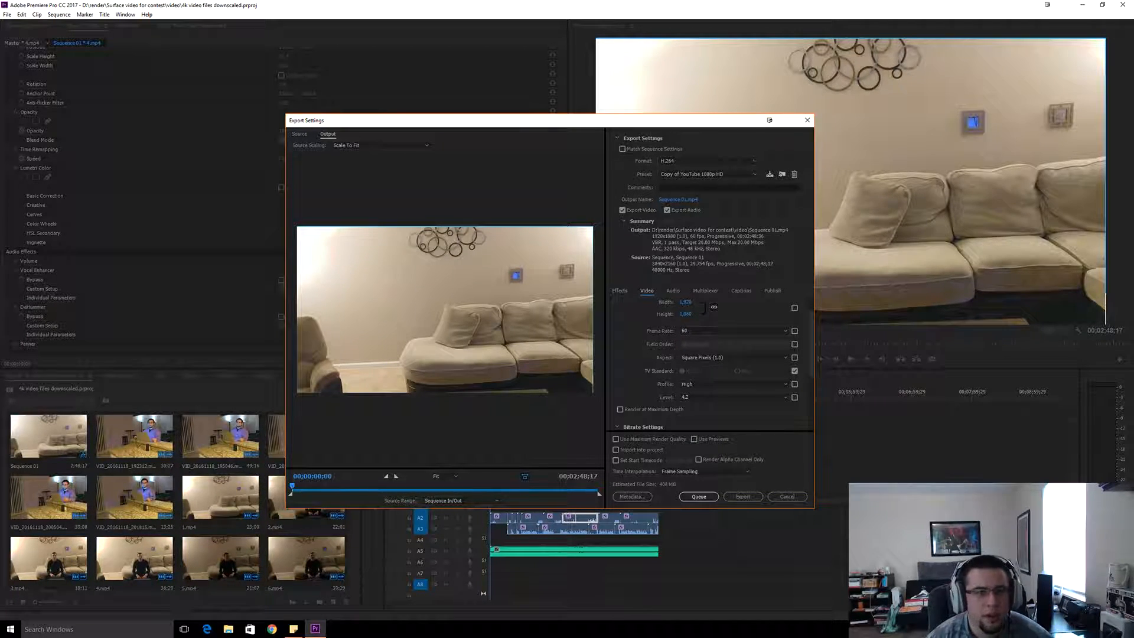
scroll(708, 366, up, 1)
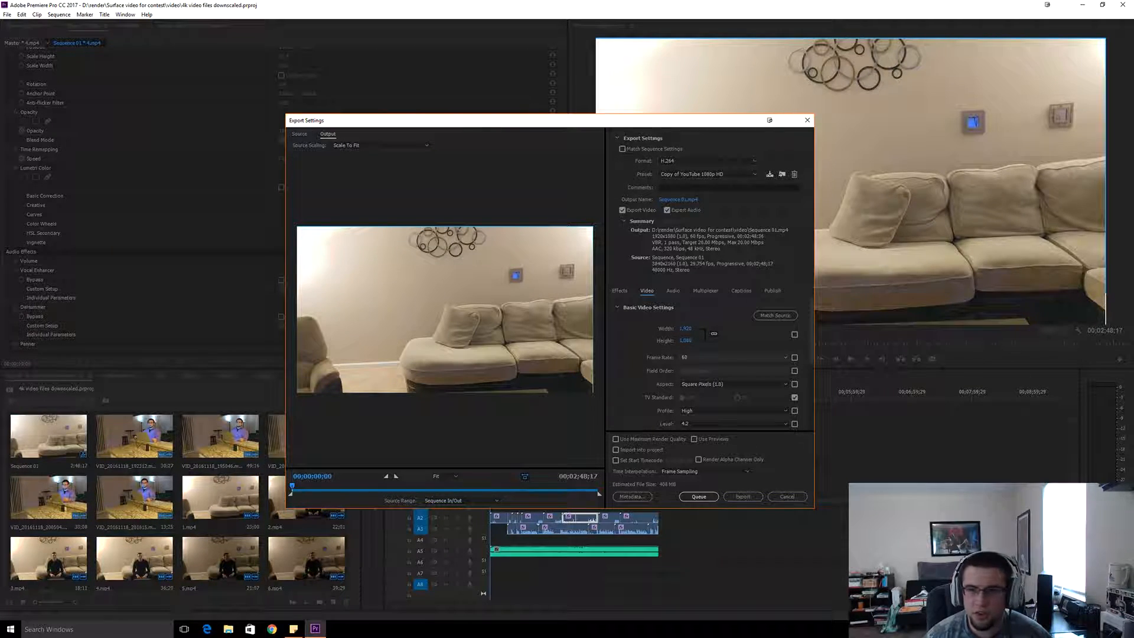
scroll(703, 366, down, 1)
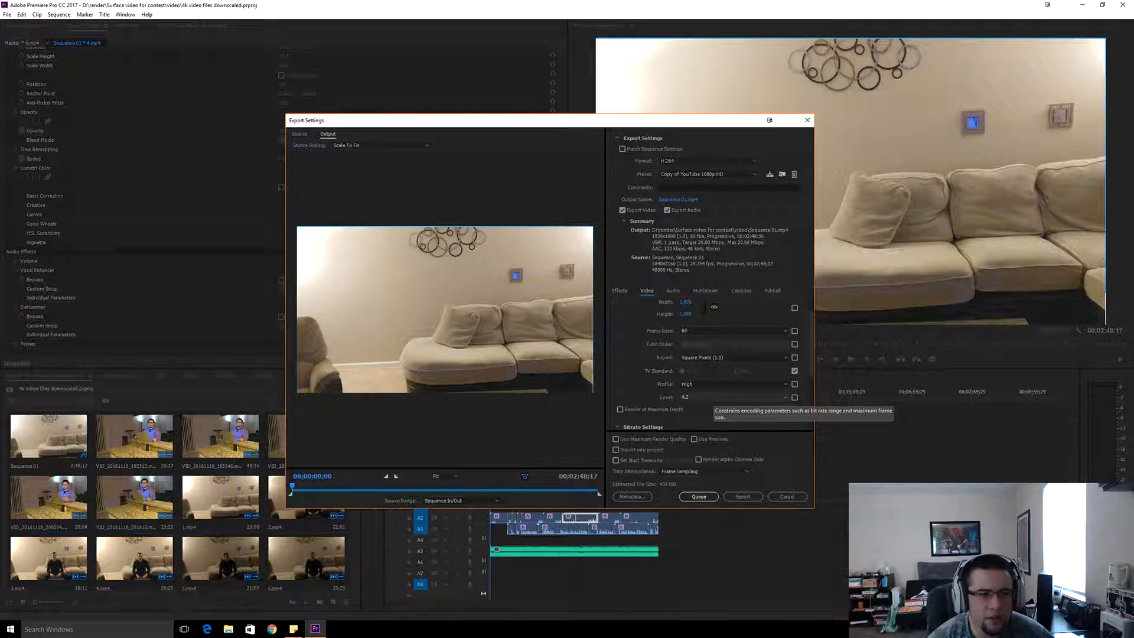
scroll(703, 354, down, 3)
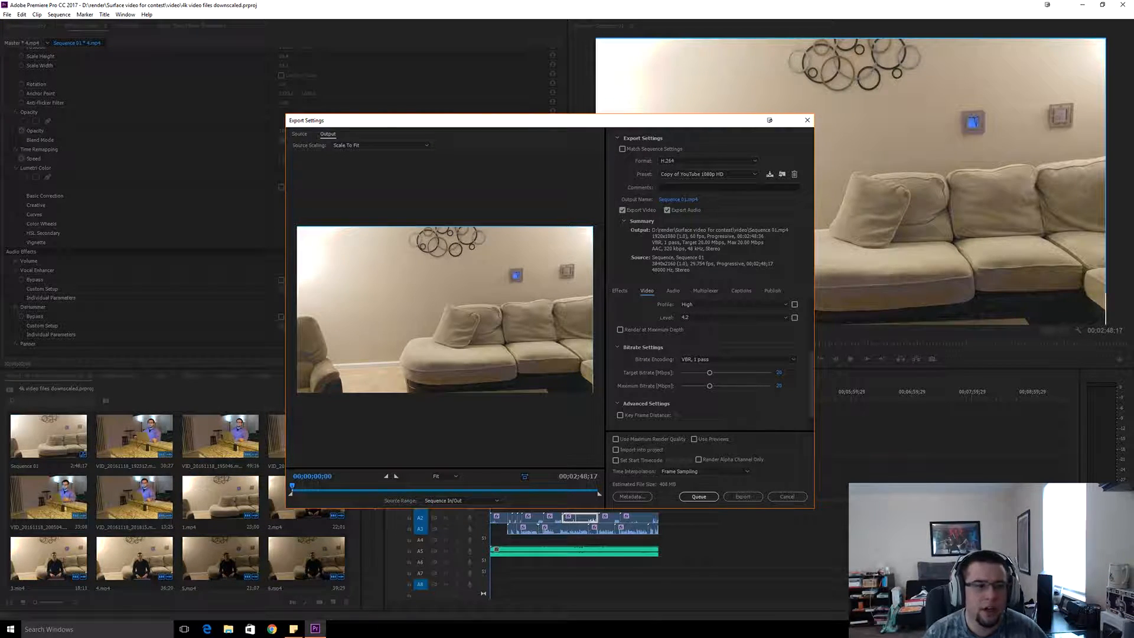
Adjust the export bitrate, setting both the target and the maximum bitrate to 20 Mbps.
drag(710, 372, 712, 372)
scroll(706, 361, up, 1)
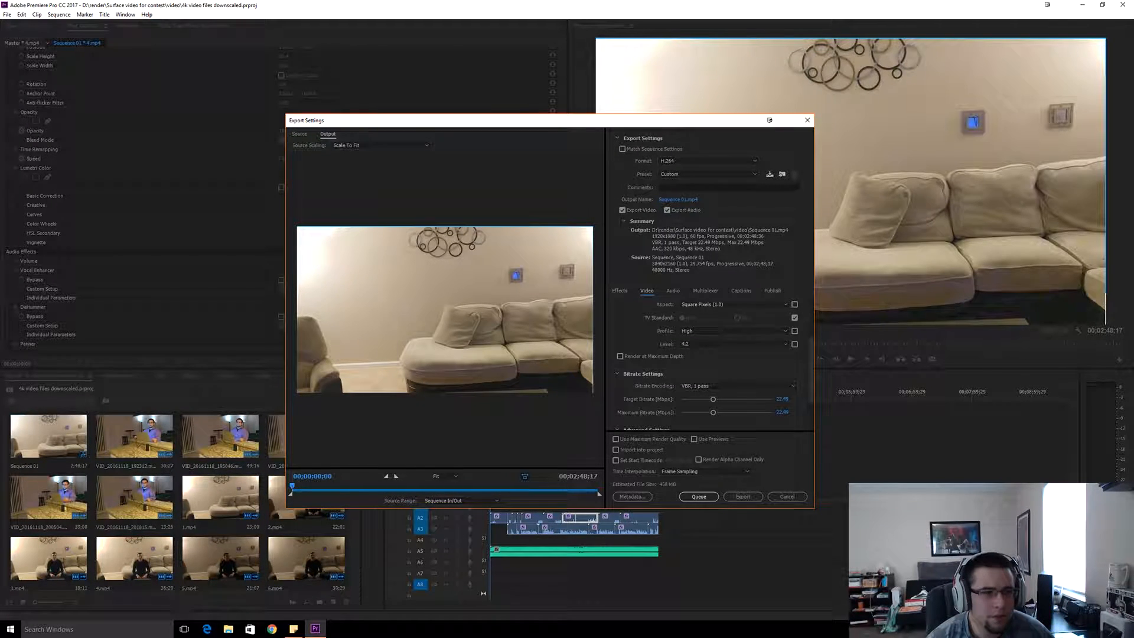
click(782, 399)
text(20)
key(Return)
click(782, 412)
text(20)
key(Return)
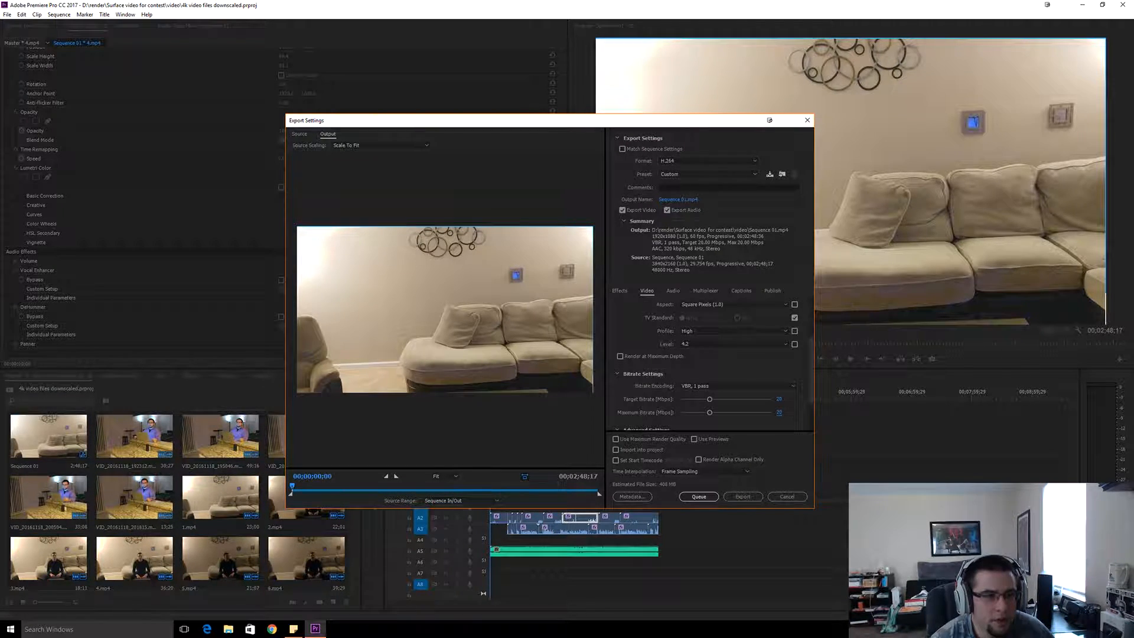
Check the remaining video settings, start exporting Sequence 01, and cancel the encoding.
scroll(706, 355, down, 3)
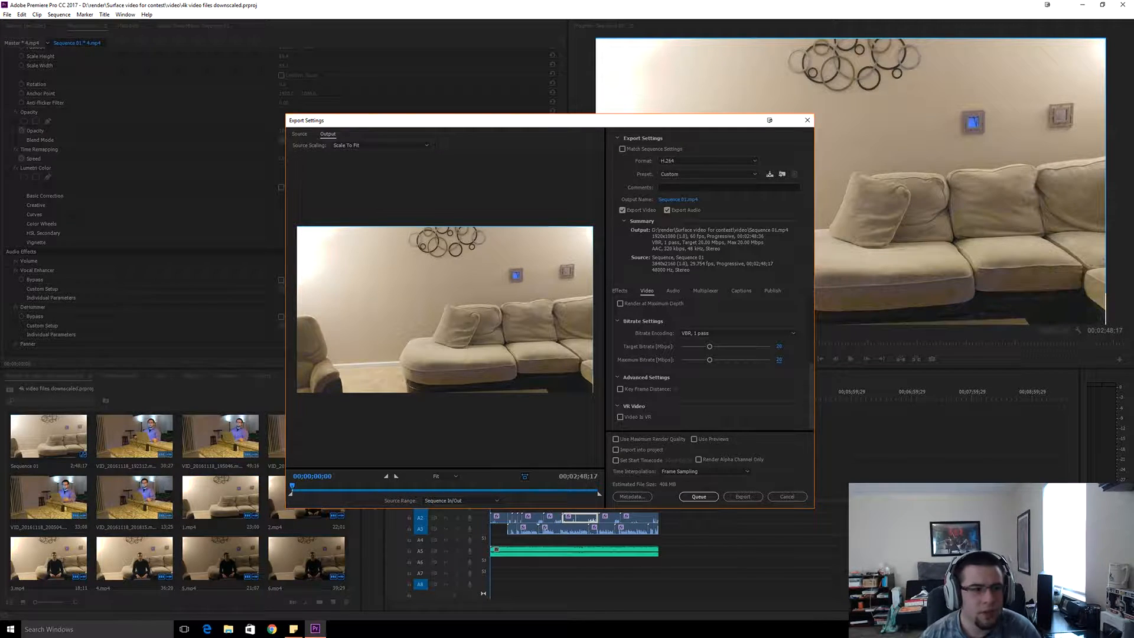
click(742, 496)
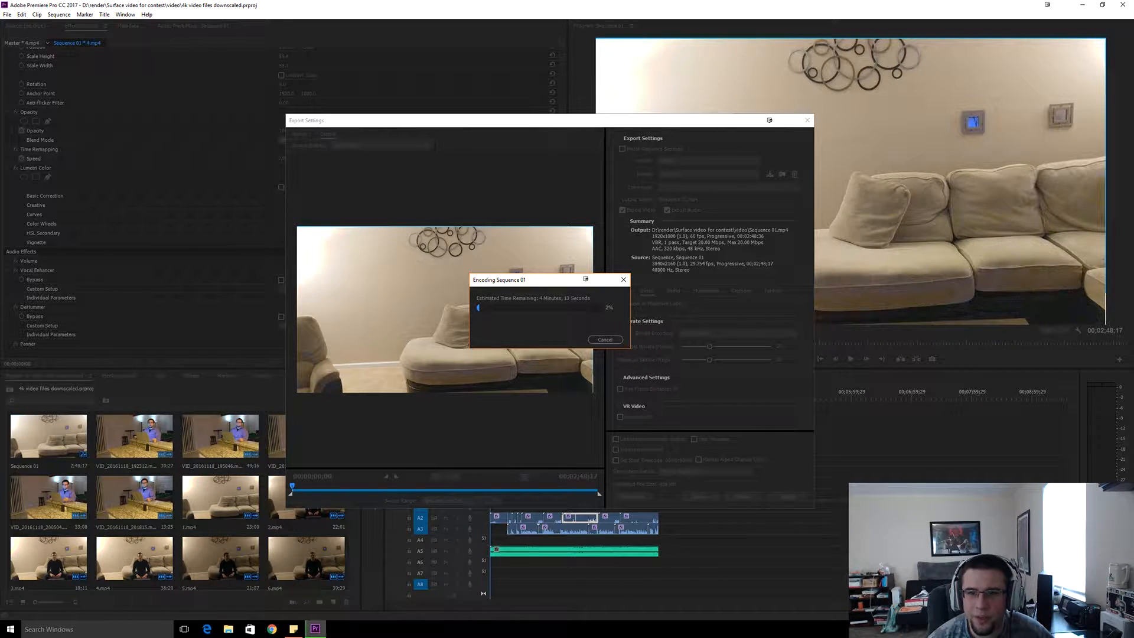
click(604, 339)
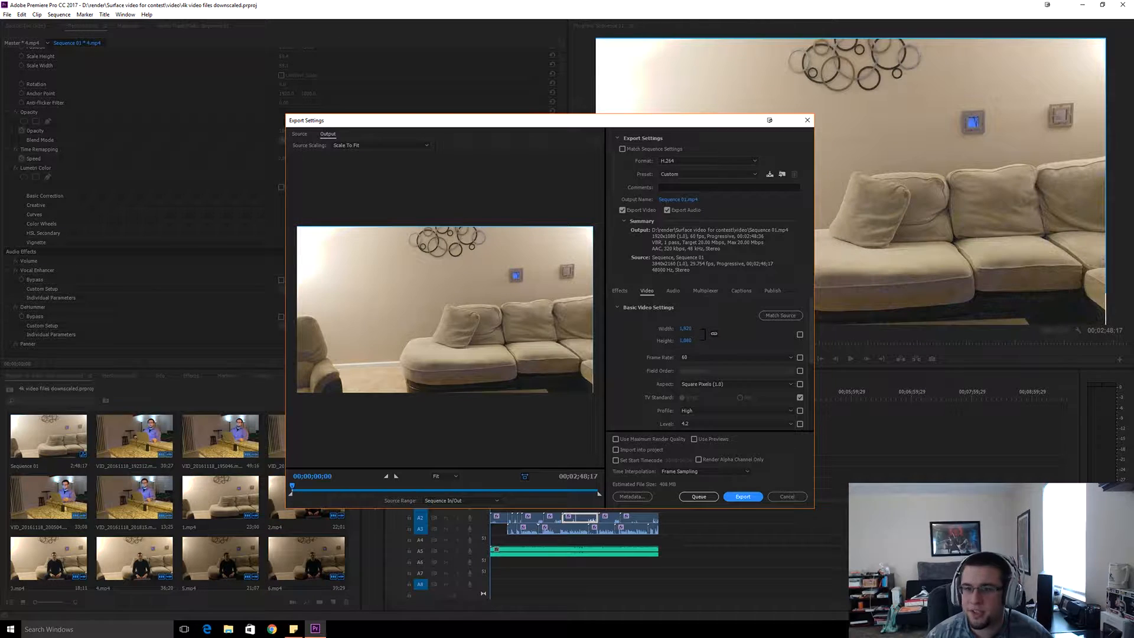